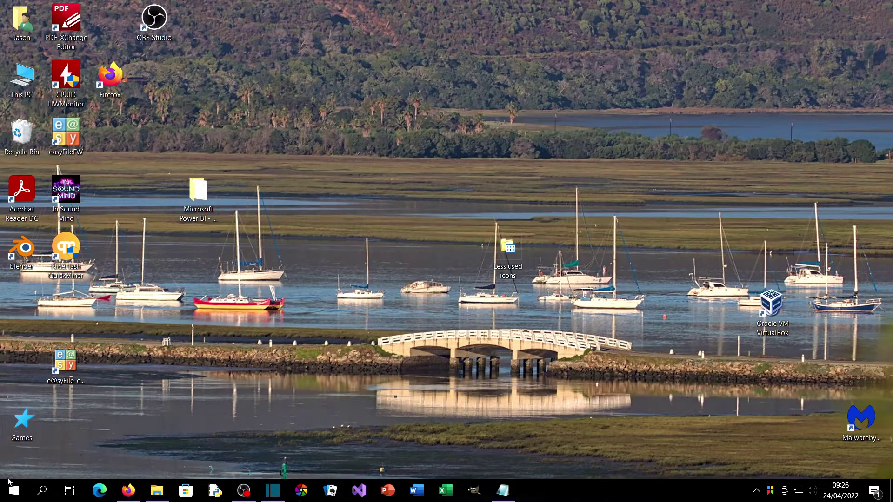
# Open the Windows temporary files folder by running %TEMP%.
pyautogui.rightClick(13, 489)
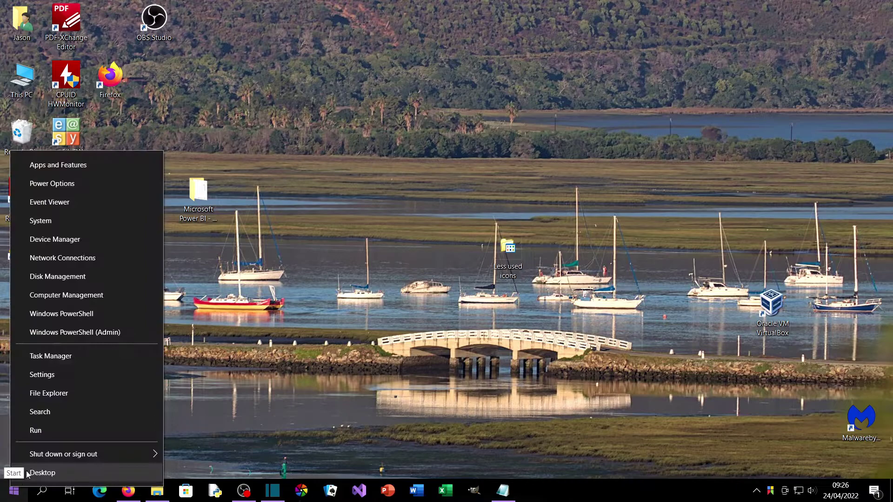
pyautogui.click(44, 433)
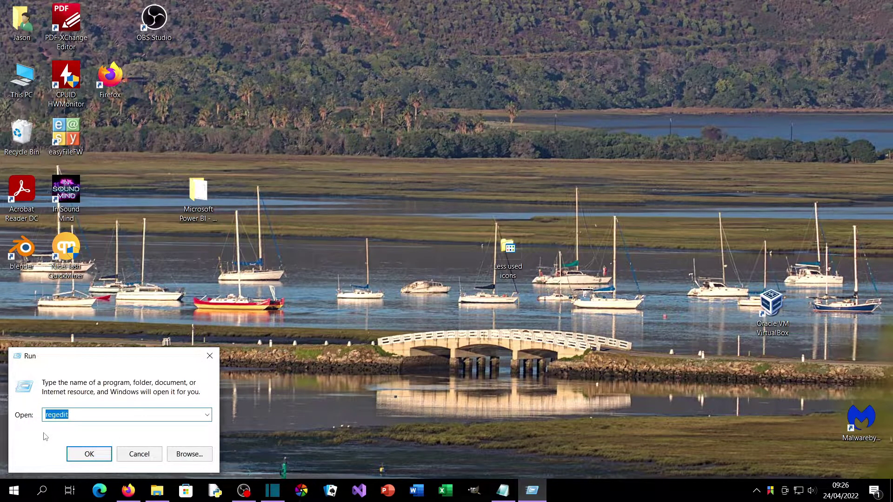
pyautogui.write('%')
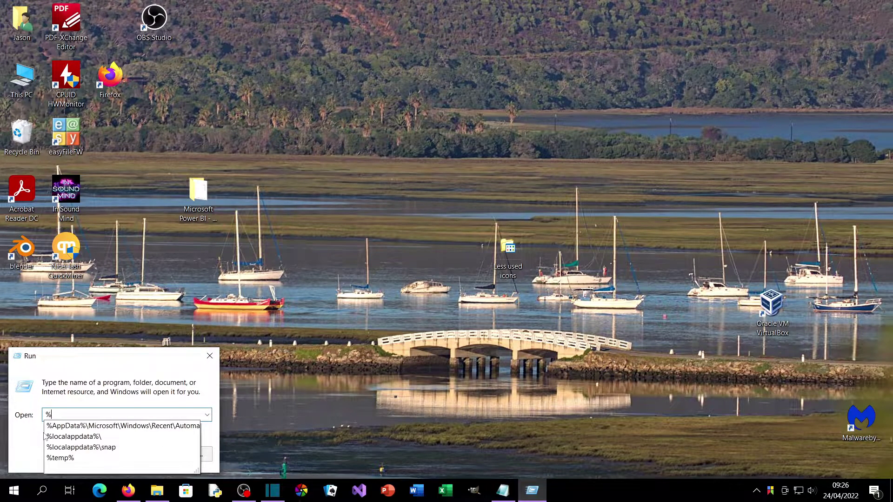
pyautogui.write('TE')
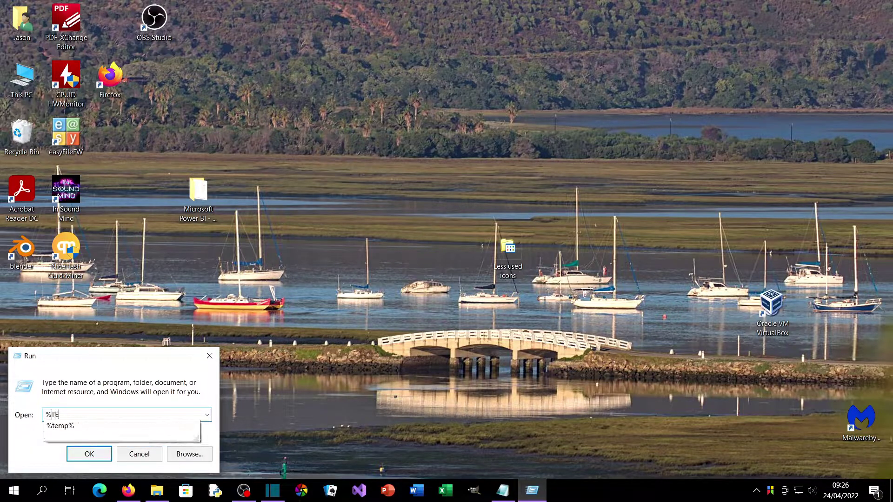
pyautogui.write('MP%')
pyautogui.press('Return')
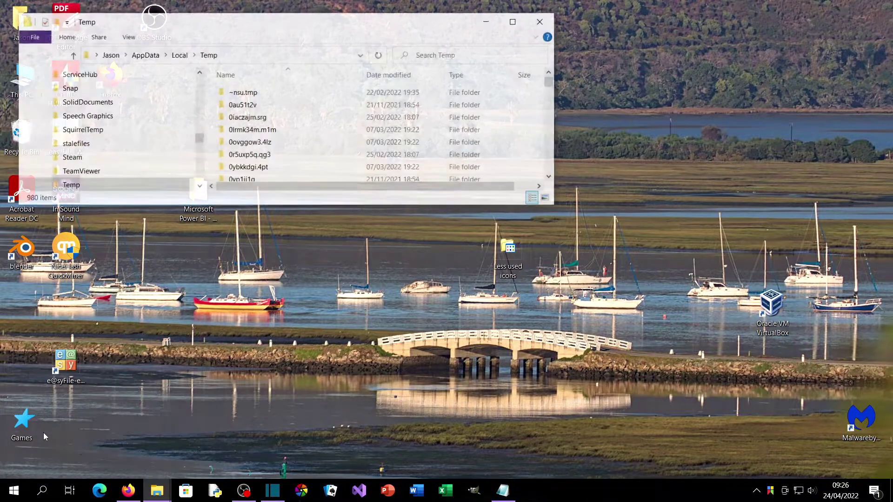
# Maximize the Temp folder window, sort its files by date modified with the newest first, and open SOMEPDF.pdf.
pyautogui.click(515, 21)
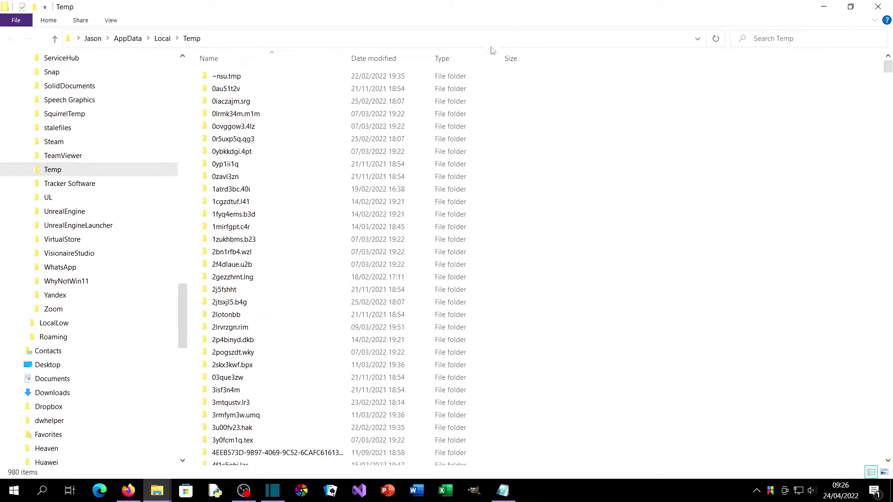
pyautogui.click(387, 63)
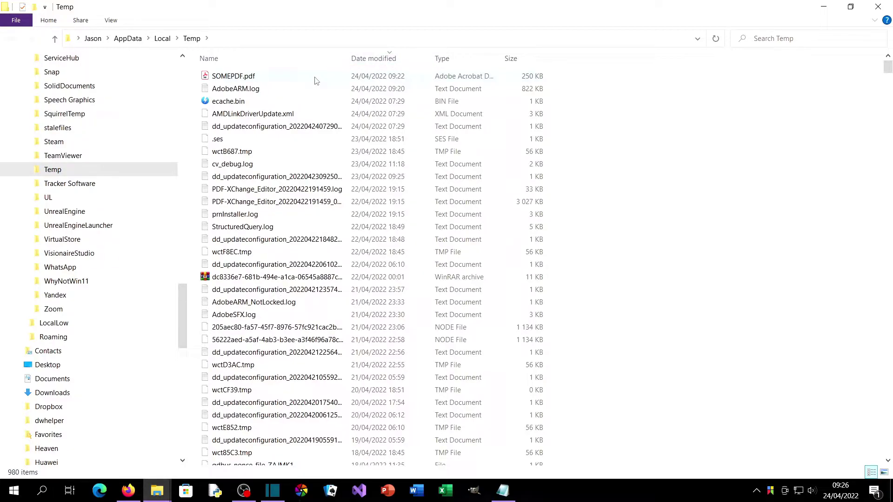
pyautogui.moveTo(315, 80)
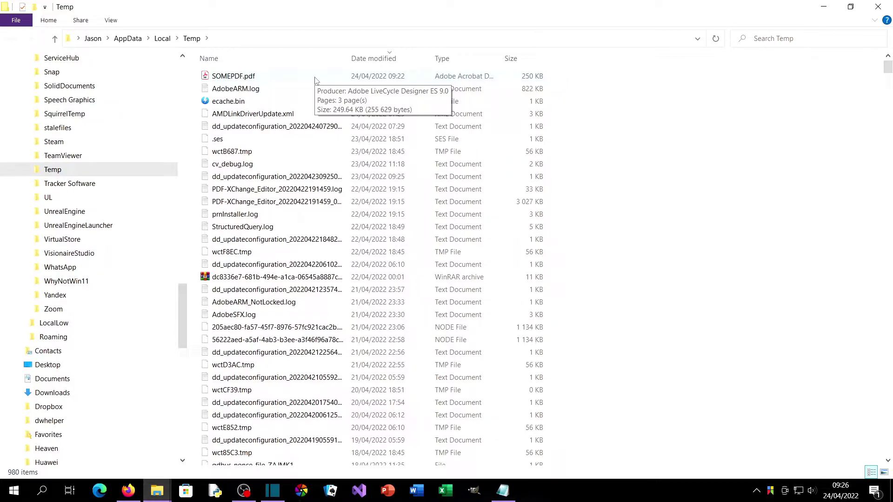
pyautogui.doubleClick(315, 81)
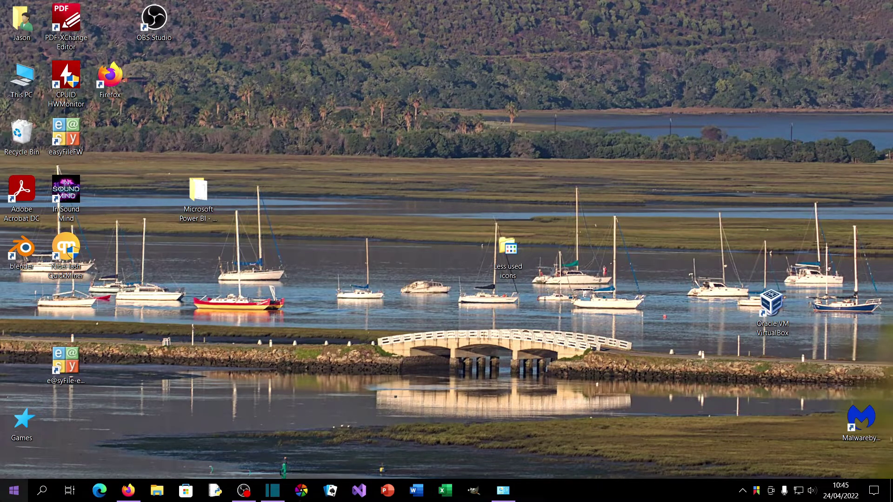
# Search for Control Panel, open it and maximize its window.
pyautogui.press('super')
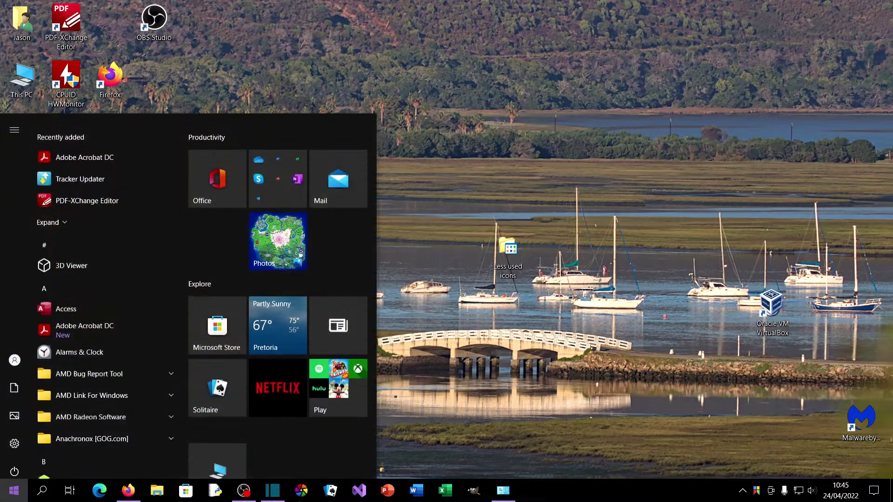
pyautogui.write('cont')
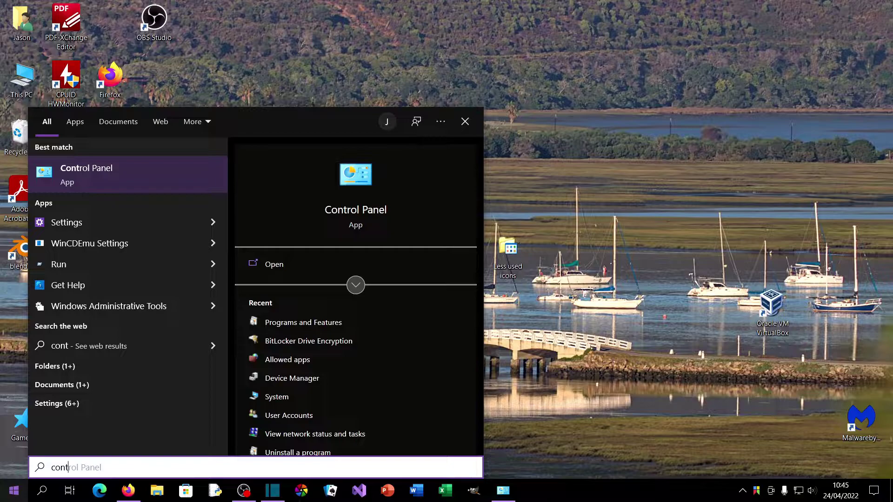
pyautogui.press('Return')
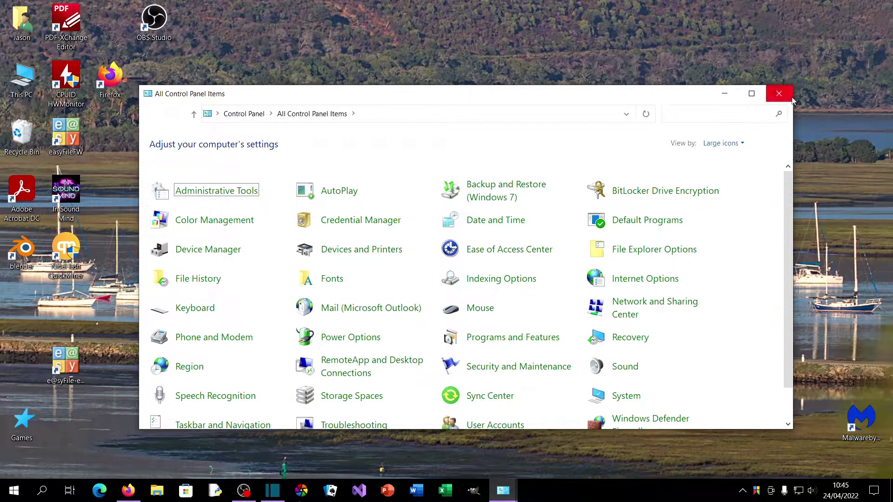
pyautogui.click(752, 94)
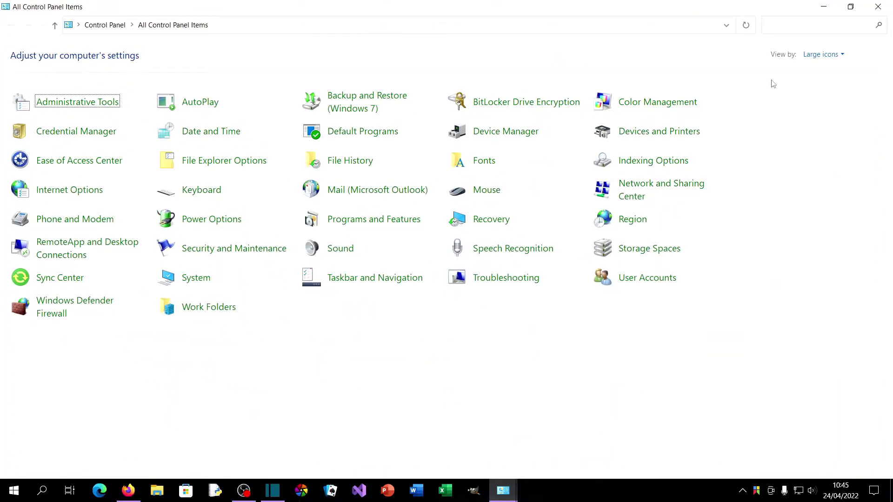
# Switch the Control Panel view to Category and back to Large icons.
pyautogui.click(814, 57)
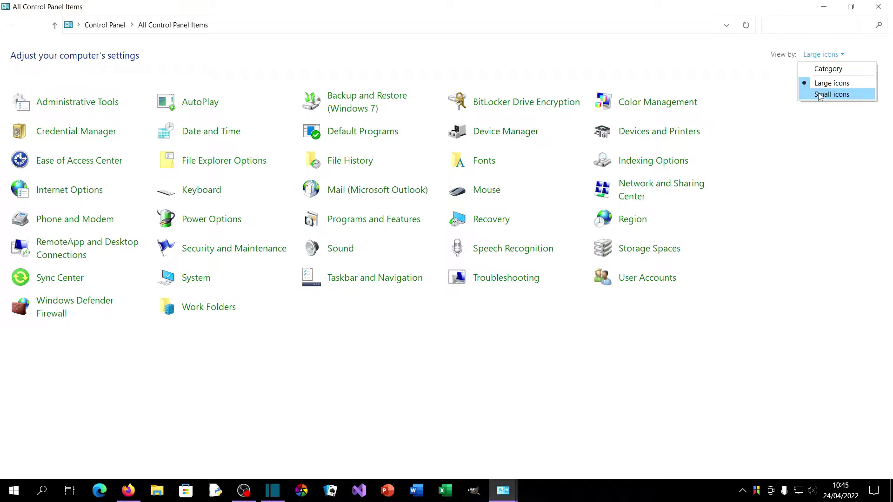
pyautogui.click(822, 70)
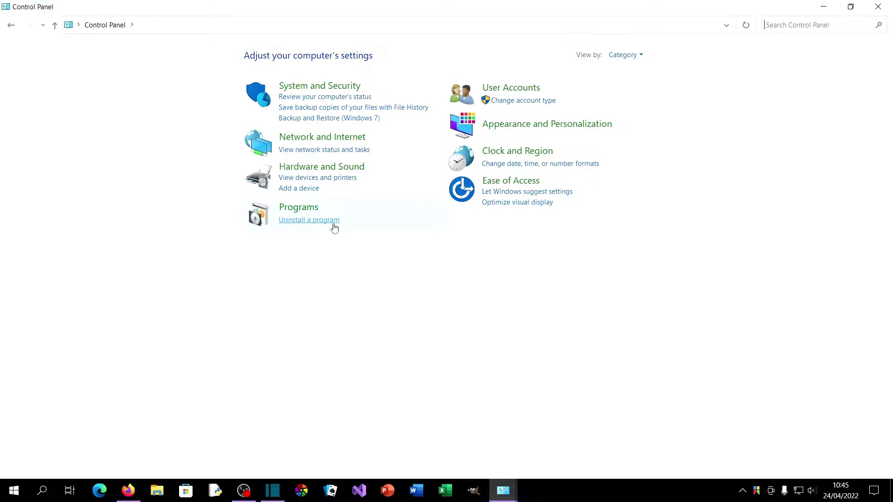
pyautogui.click(638, 56)
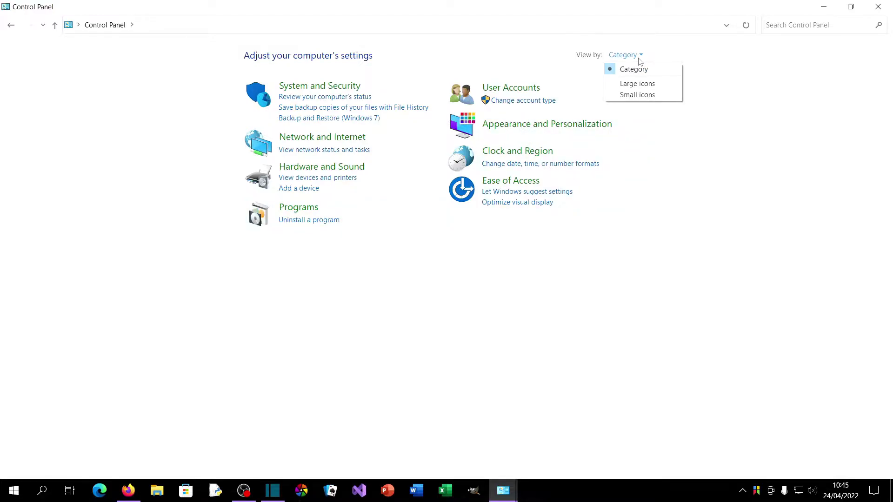
pyautogui.click(639, 85)
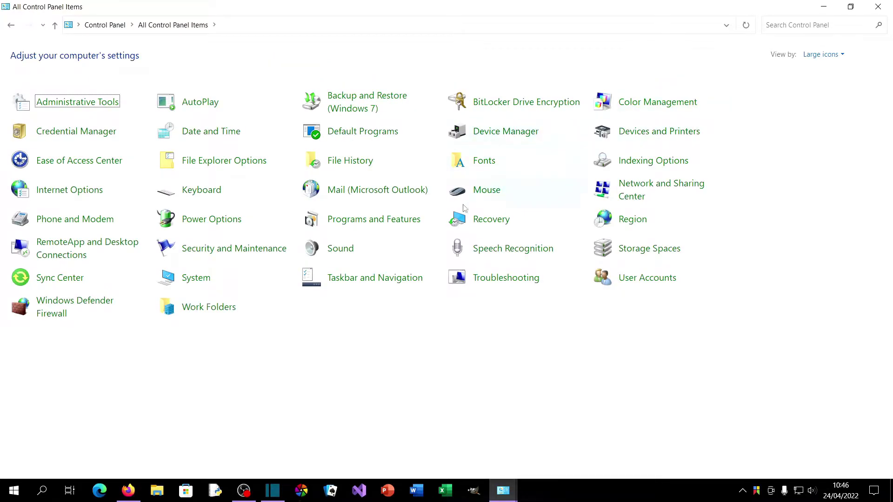
# Uninstall Adobe Acrobat DC (64-bit) in Programs and Features and confirm the removal.
pyautogui.click(399, 223)
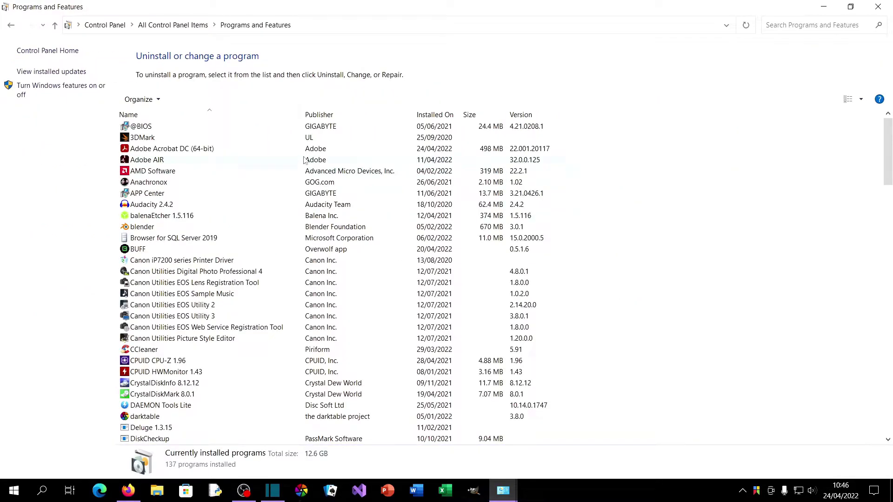
pyautogui.click(306, 153)
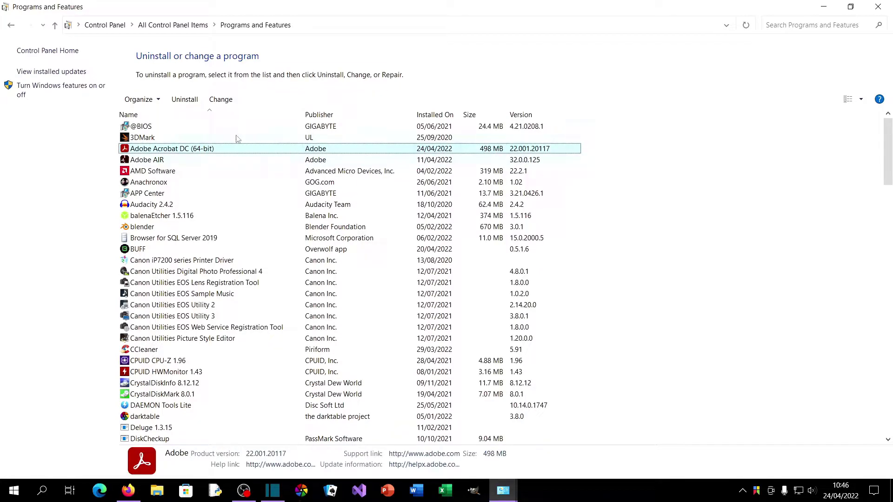
pyautogui.click(196, 103)
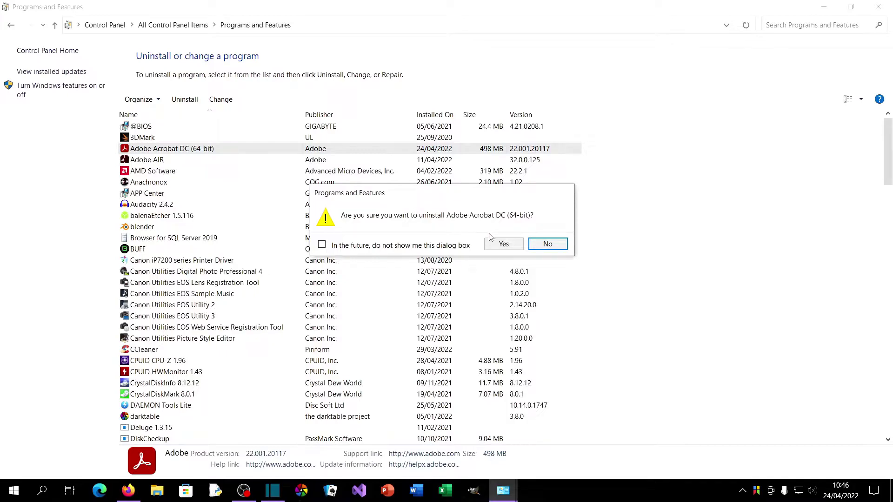
pyautogui.click(505, 245)
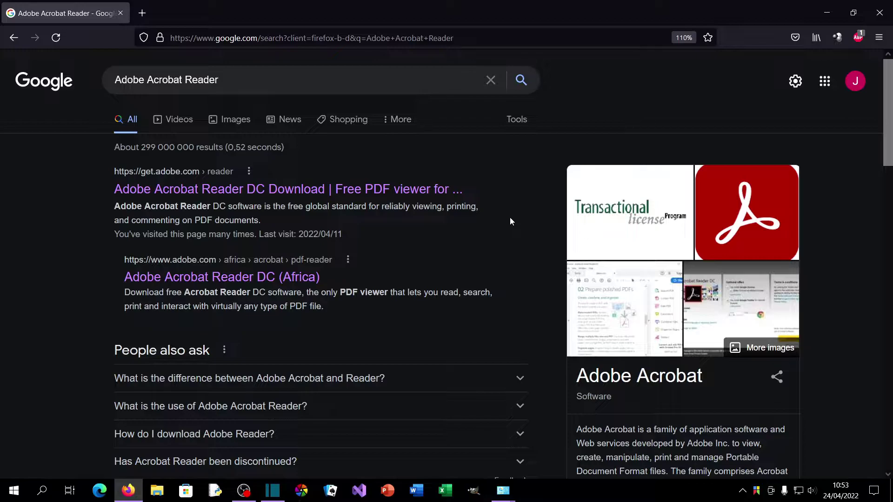
# Open Adobe's Acrobat Reader DC download page from the Firefox search results and go to its options for other languages or operating systems.
pyautogui.click(413, 188)
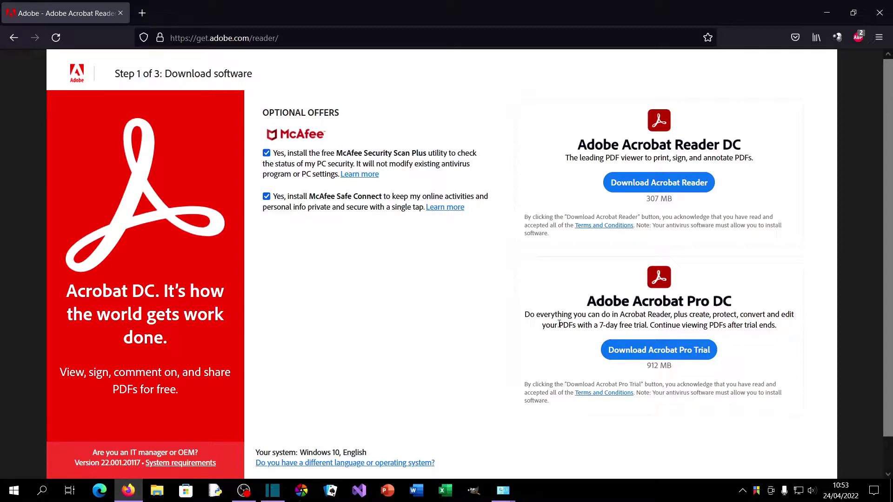
pyautogui.click(363, 465)
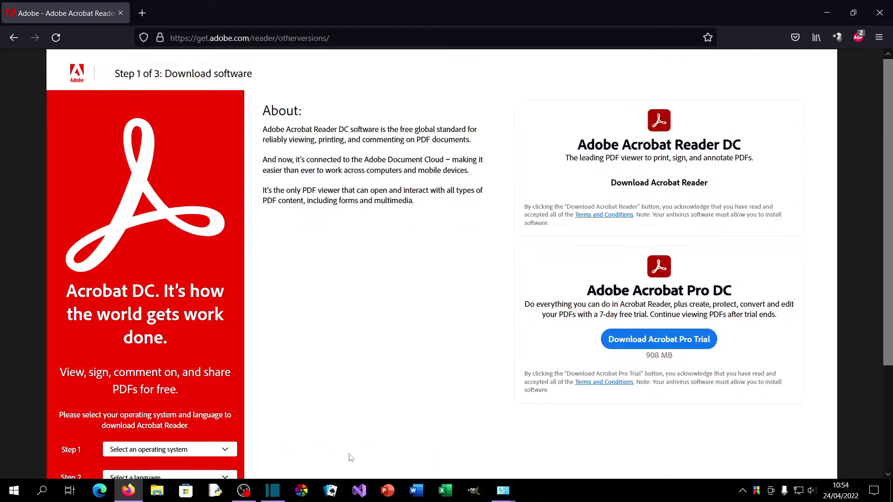
# Choose Windows 10, English and Reader DC 2022.001.20117 English for Windows as the download version.
pyautogui.scroll(-3, 284, 364)
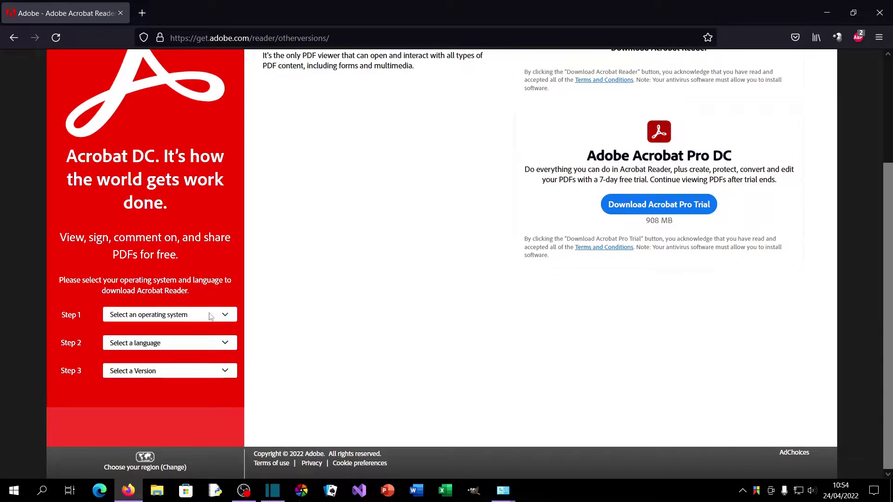
pyautogui.click(211, 317)
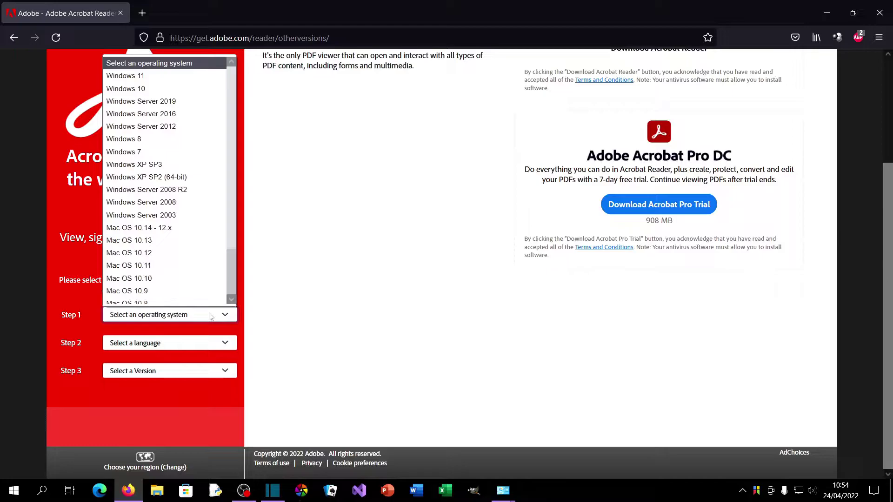
pyautogui.click(196, 86)
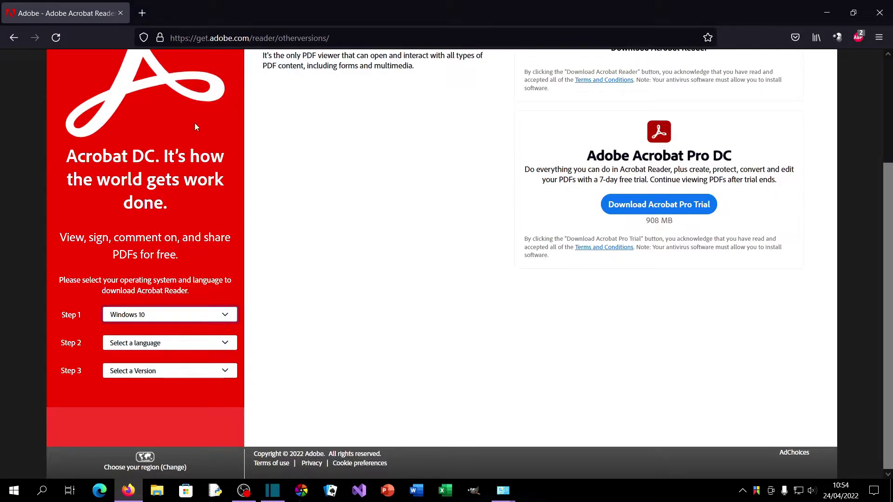
pyautogui.click(203, 344)
pyautogui.scroll(-1, 167, 212)
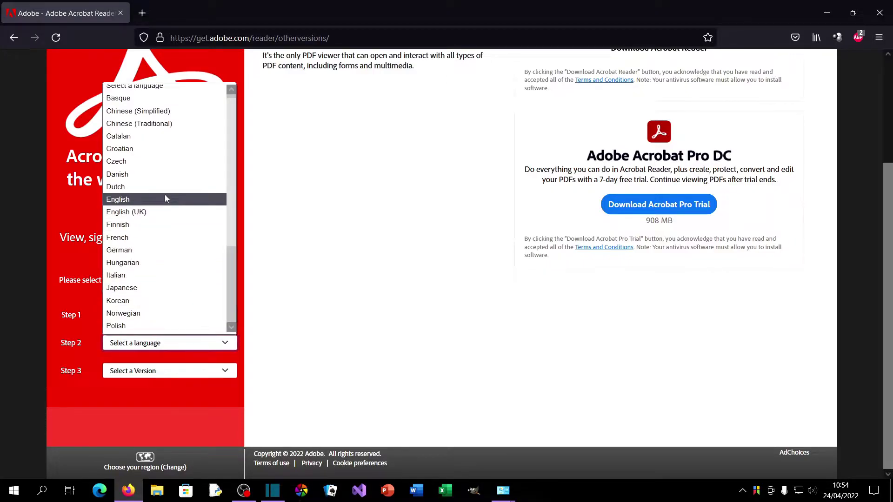
pyautogui.click(164, 199)
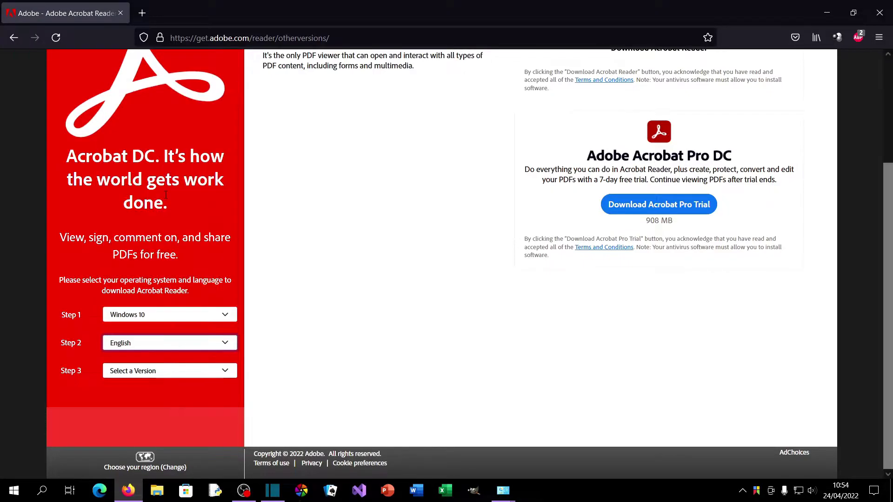
pyautogui.click(183, 373)
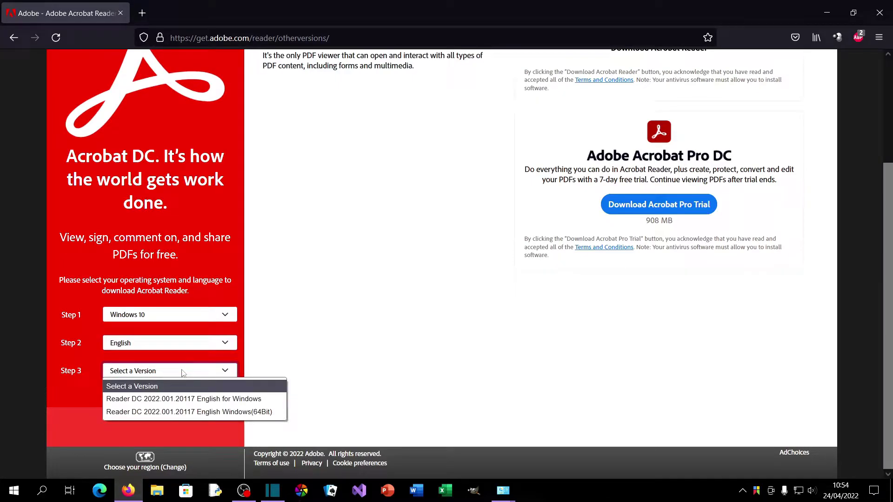
pyautogui.click(190, 399)
# Download Acrobat Reader without the two optional McAfee offers and launch the readerdc_en_xa_install.exe installer.
pyautogui.scroll(3, 442, 335)
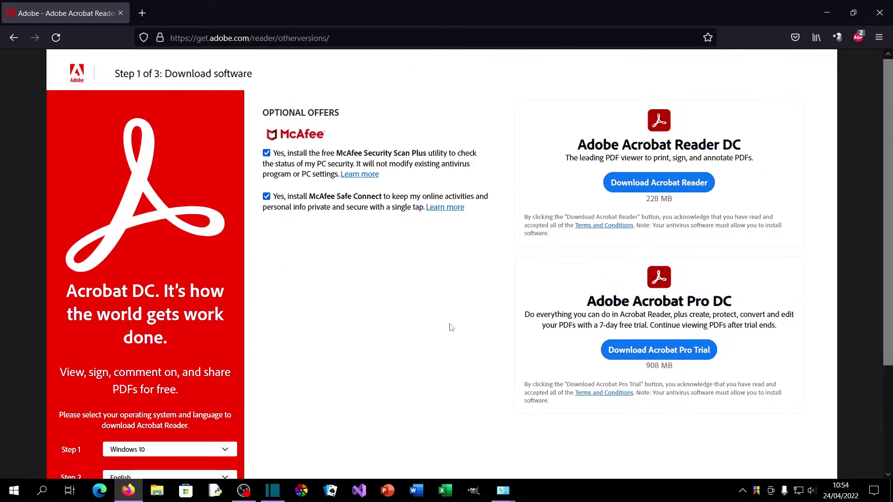
pyautogui.click(266, 153)
pyautogui.click(267, 198)
pyautogui.click(663, 185)
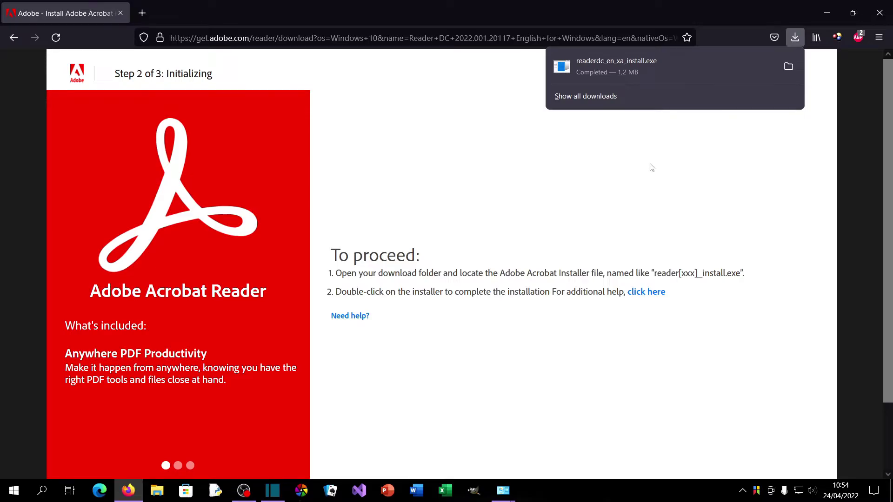
pyautogui.click(633, 74)
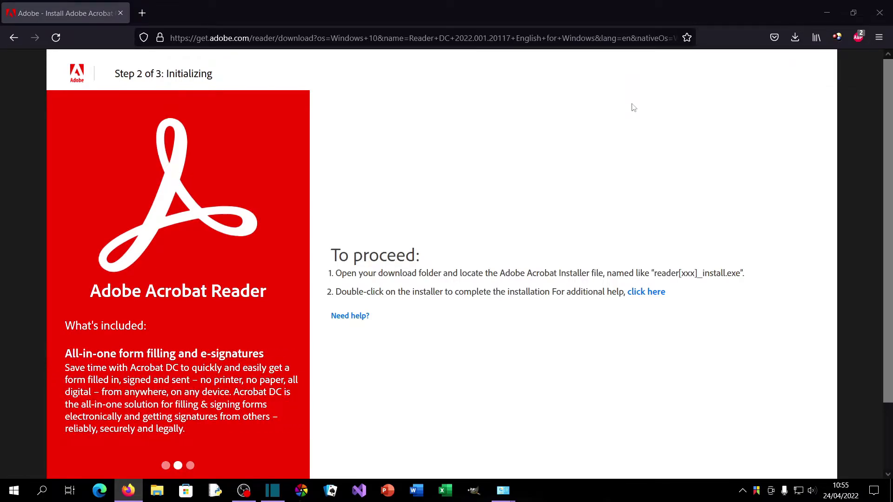
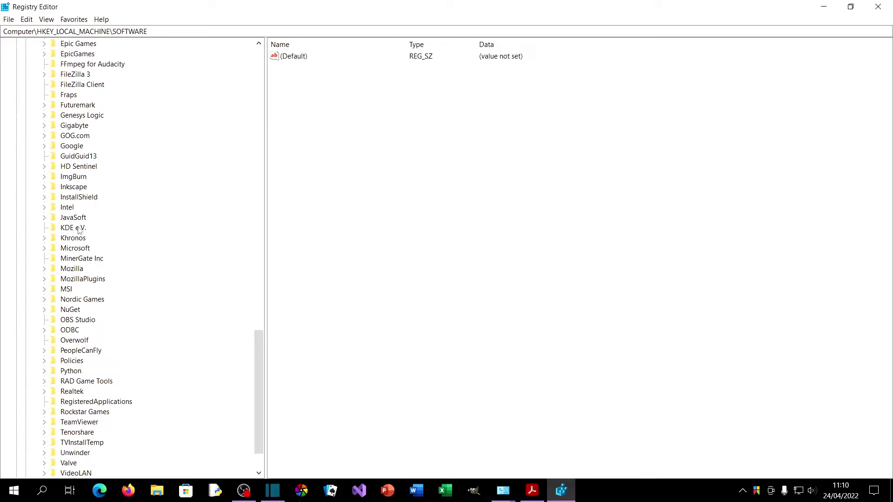
# In Registry Editor, expand WOW6432Node\Policies\Adobe\Acrobat Reader\DC and select the FeatureLockDown key.
pyautogui.scroll(-4, 81, 302)
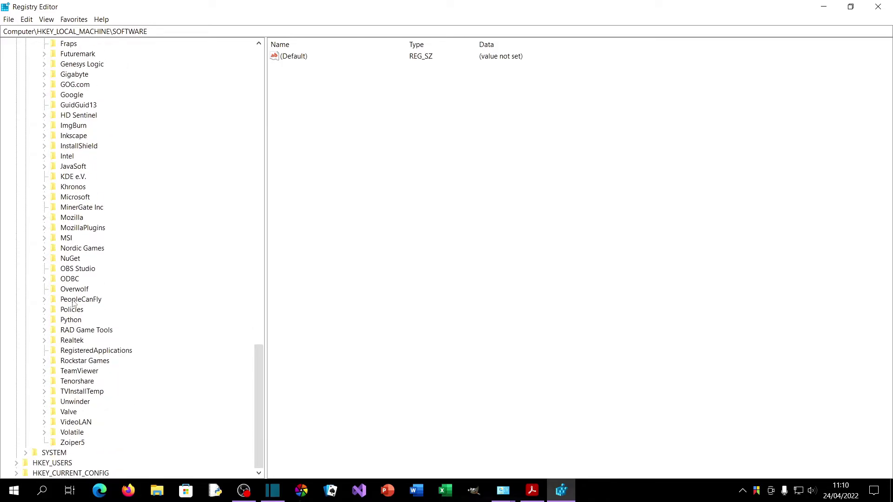
pyautogui.click(73, 309)
pyautogui.click(44, 309)
pyautogui.doubleClick(66, 322)
pyautogui.click(66, 331)
pyautogui.click(63, 330)
pyautogui.click(93, 340)
pyautogui.press('Right')
pyautogui.press('Right')
pyautogui.press('Right')
# Create a DWORD (32-bit) value named bUpdateToSingleApp in the FeatureLockDown key.
pyautogui.rightClick(369, 165)
pyautogui.moveTo(386, 169)
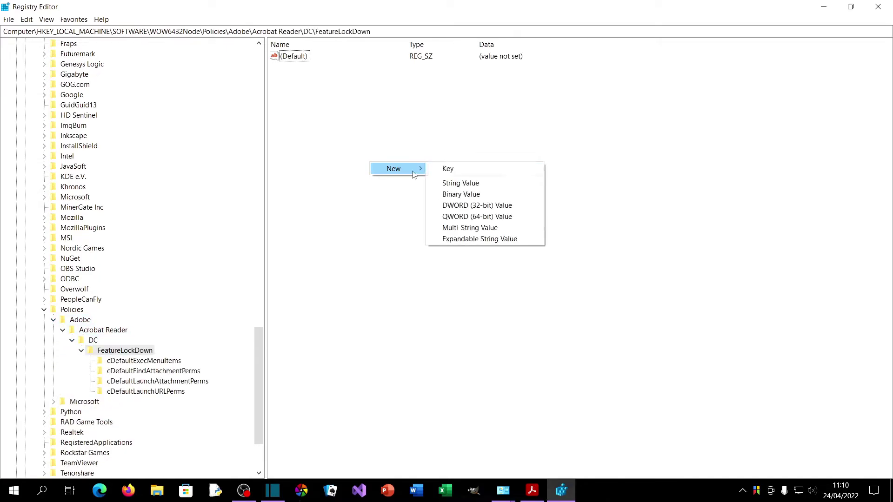
pyautogui.click(459, 206)
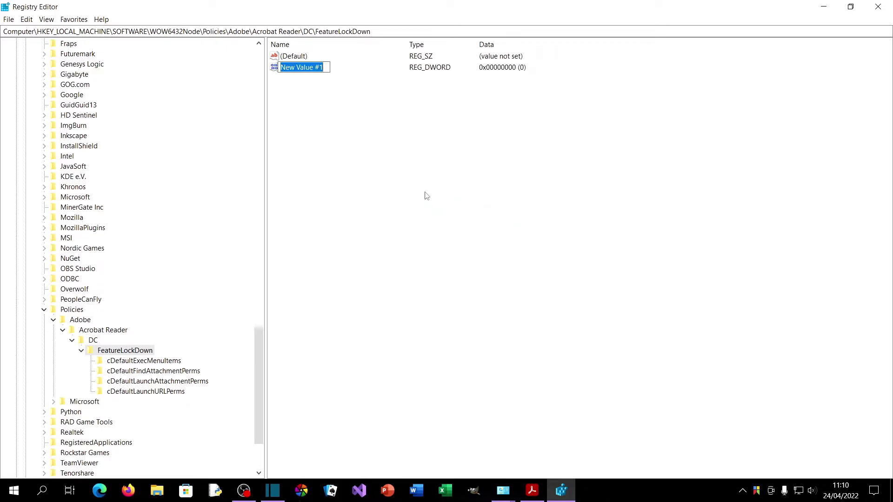
pyautogui.write('bU')
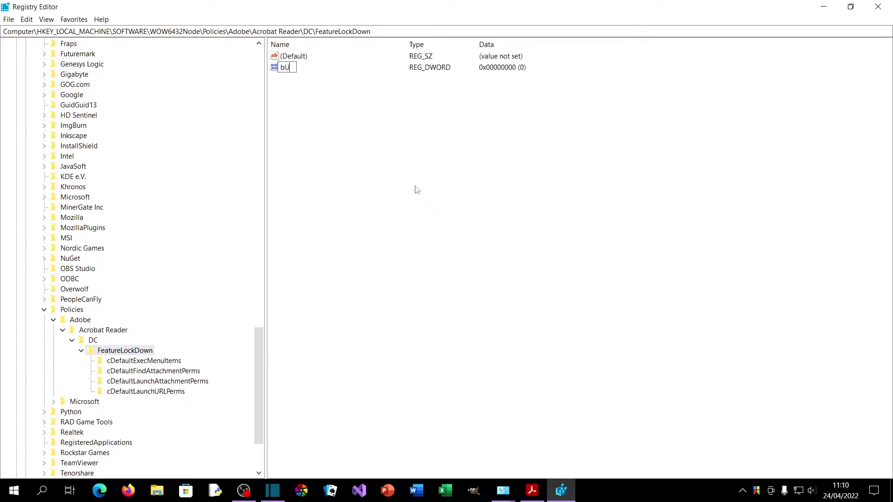
pyautogui.write('pdateToSingle')
pyautogui.write('App')
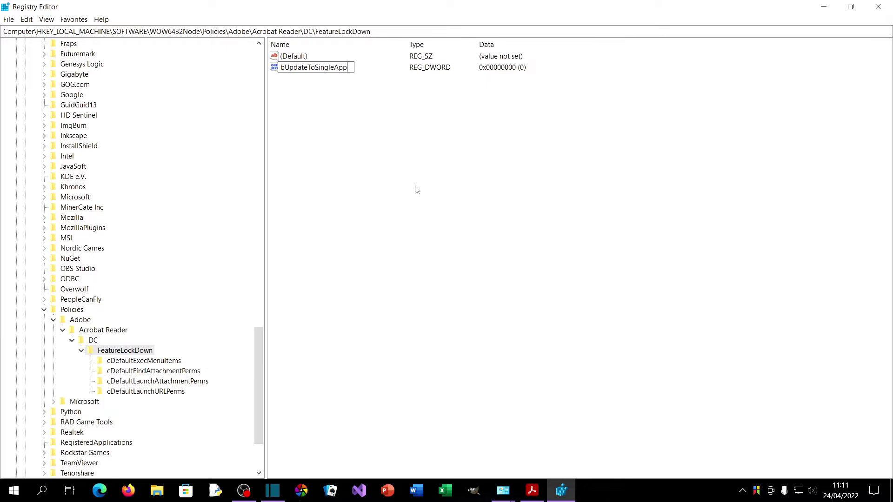
pyautogui.press('Return')
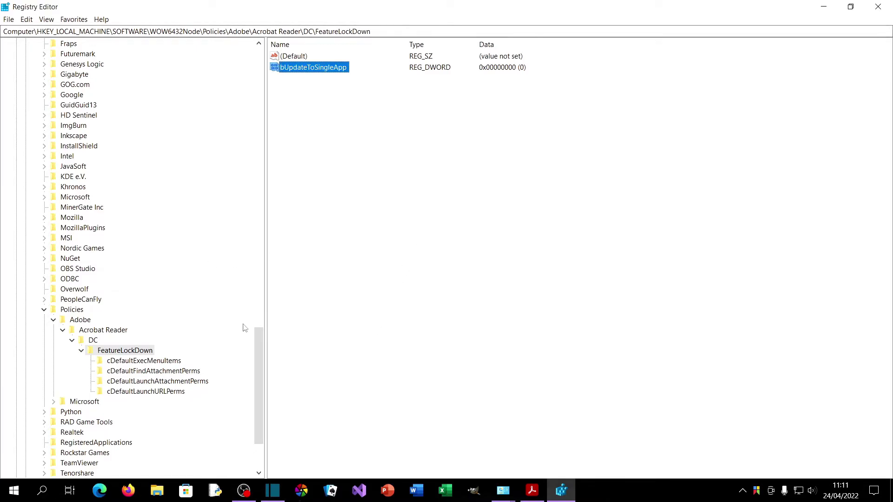
# Go to SOFTWARE\Policies\Adobe outside WOW6432Node, expand Acrobat Reader\DC and select the key beneath DC.
pyautogui.moveTo(258, 348); pyautogui.dragTo(253, 205)
pyautogui.click(70, 135)
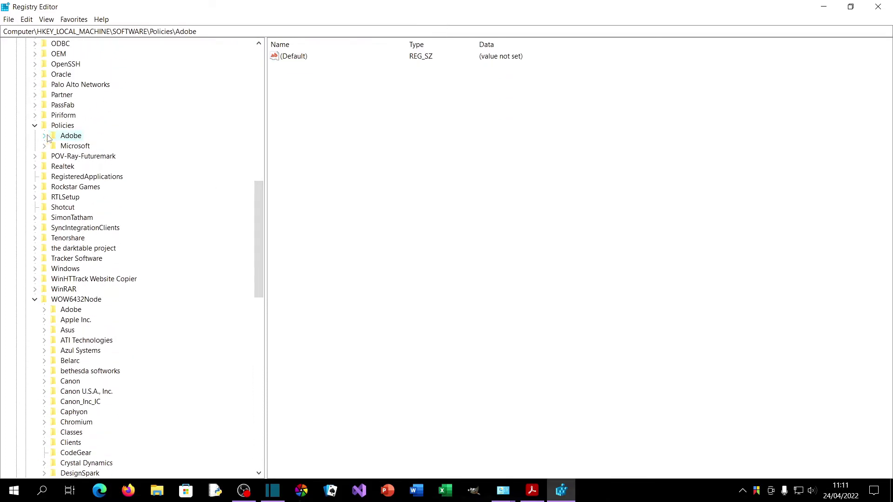
pyautogui.click(45, 136)
pyautogui.click(64, 148)
pyautogui.click(54, 146)
pyautogui.click(80, 157)
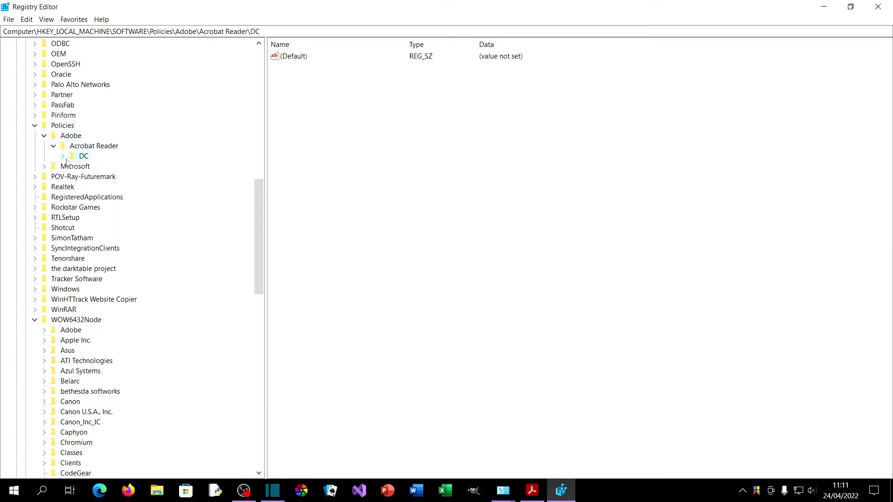
pyautogui.click(63, 156)
pyautogui.click(83, 168)
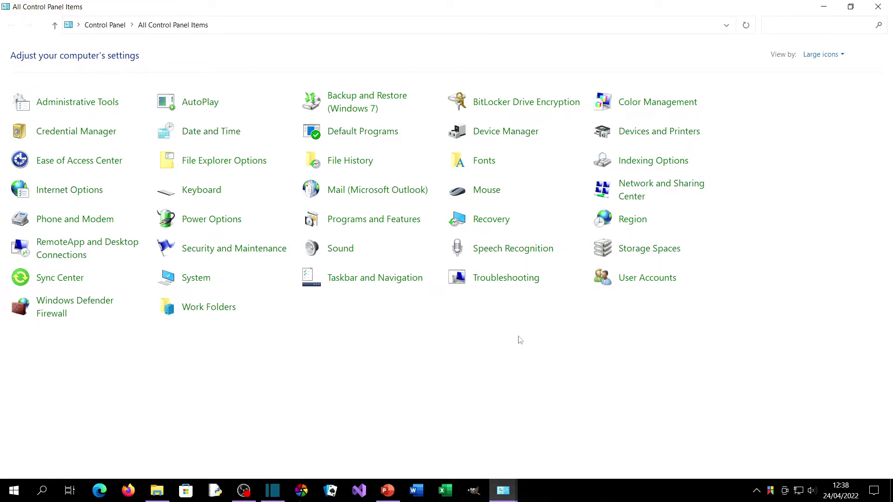
# Check Programs and Features for Adobe Acrobat Reader DC, Adobe AIR, e@syFile-employer, easyFileFW and the 32-bit Zulu JRE.
pyautogui.click(397, 220)
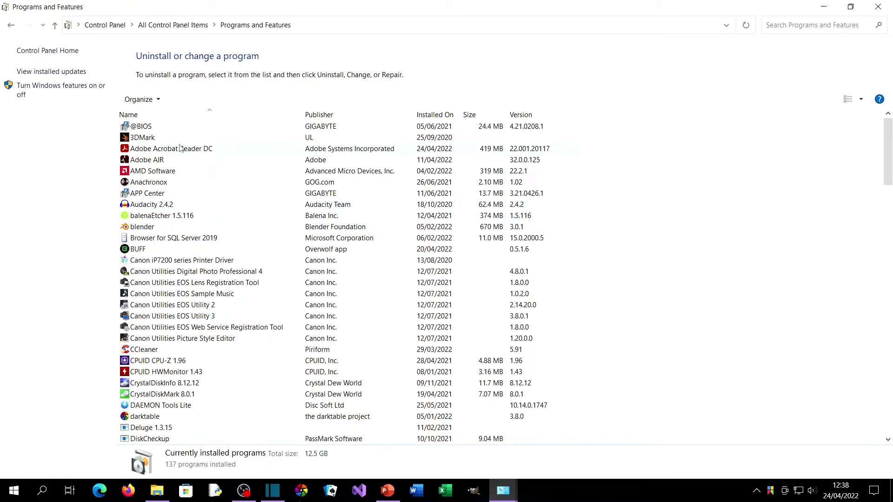
pyautogui.click(175, 160)
pyautogui.scroll(-5, 296, 278)
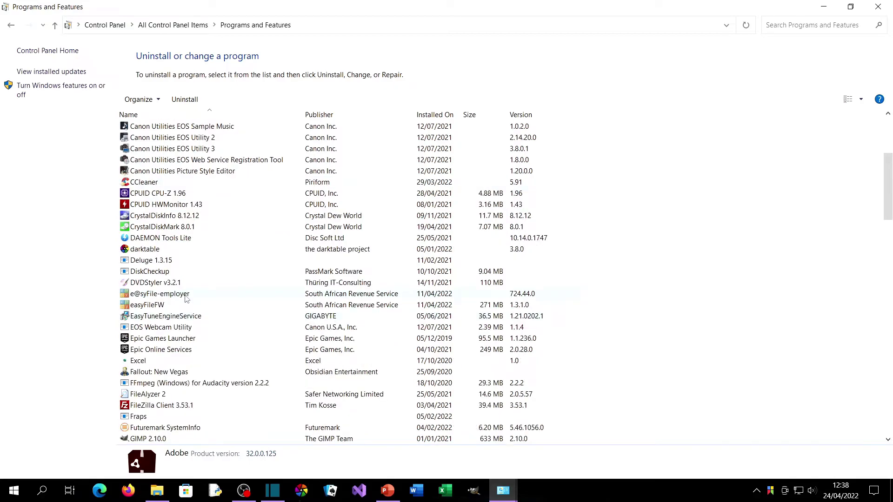
pyautogui.click(186, 298)
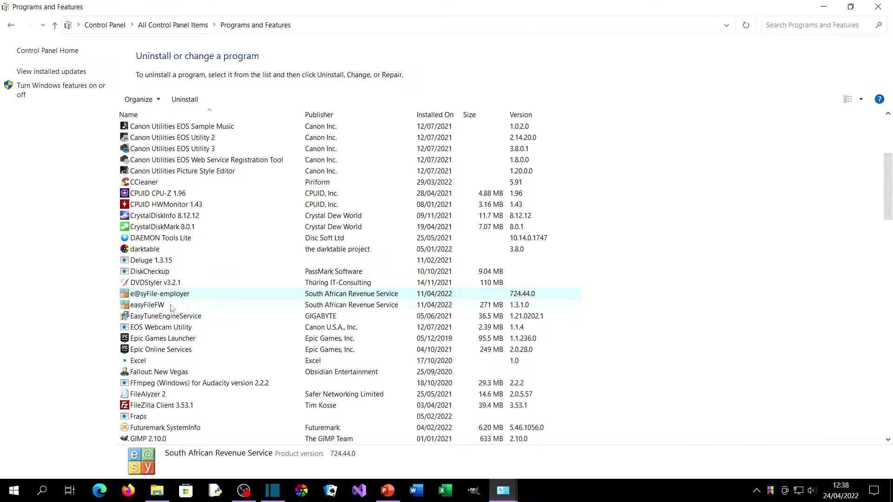
pyautogui.click(173, 307)
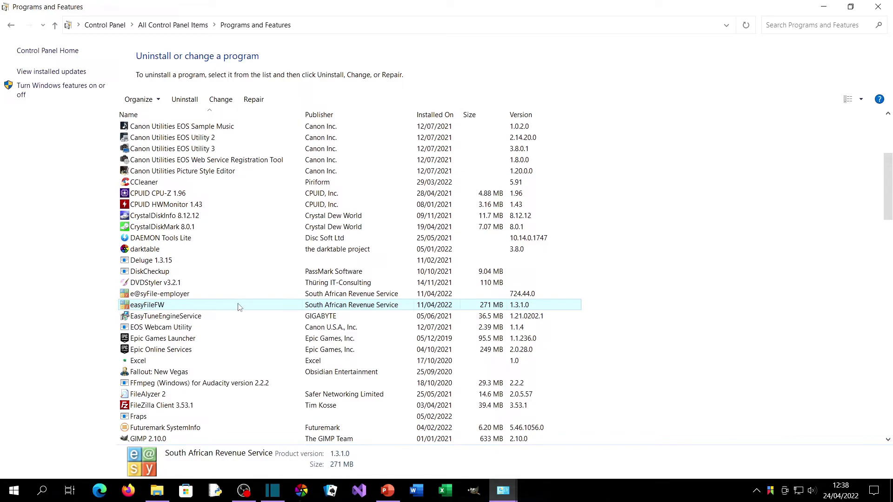
pyautogui.scroll(-9, 277, 307)
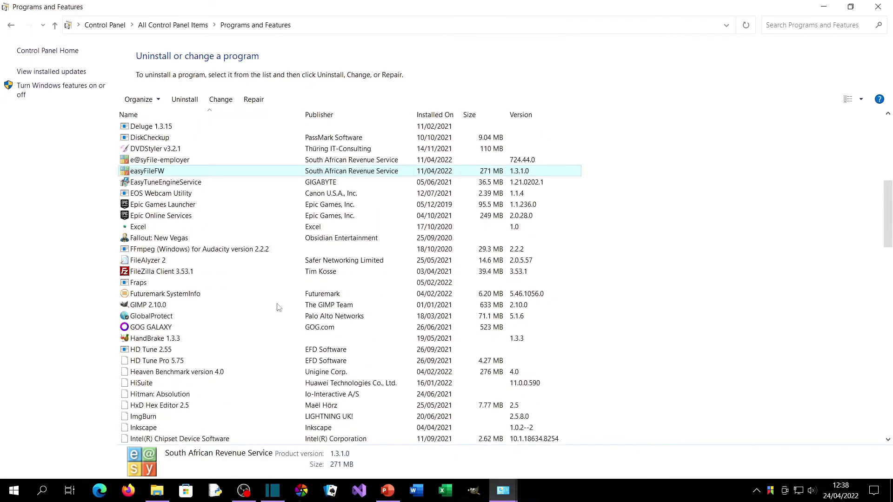
pyautogui.scroll(-20, 278, 307)
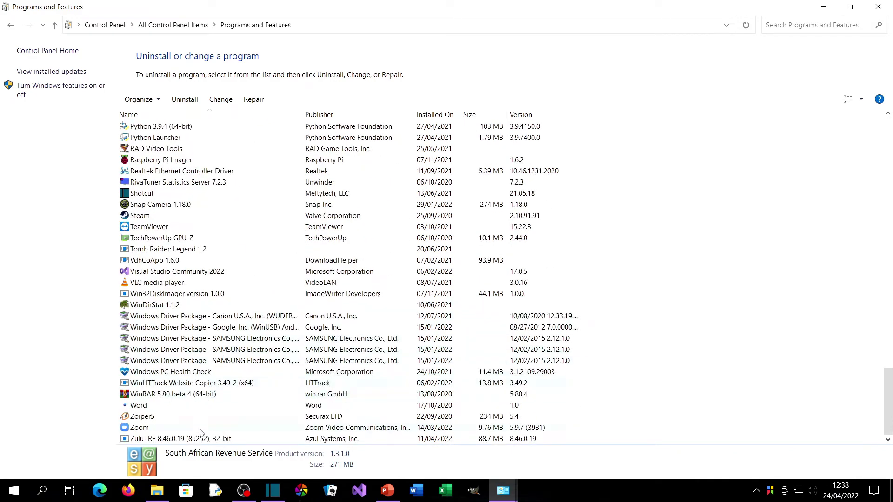
pyautogui.click(204, 441)
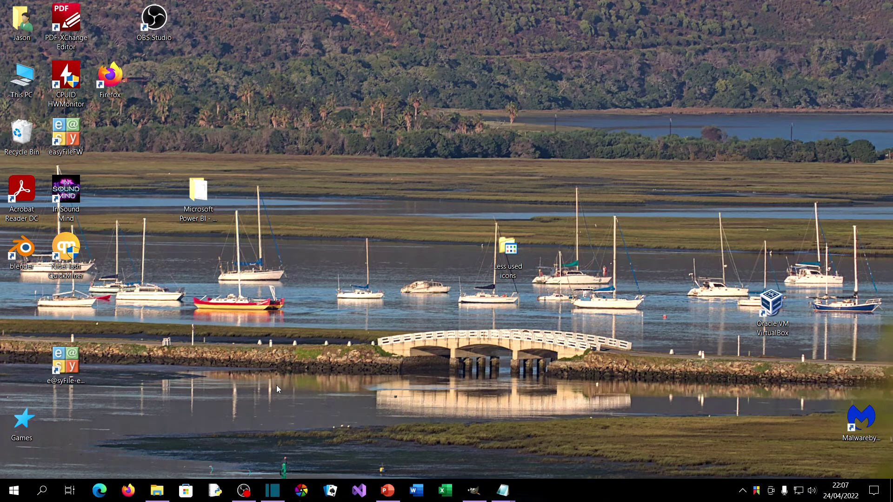
# Open Windows Settings and search for the Default apps page.
pyautogui.click(13, 490)
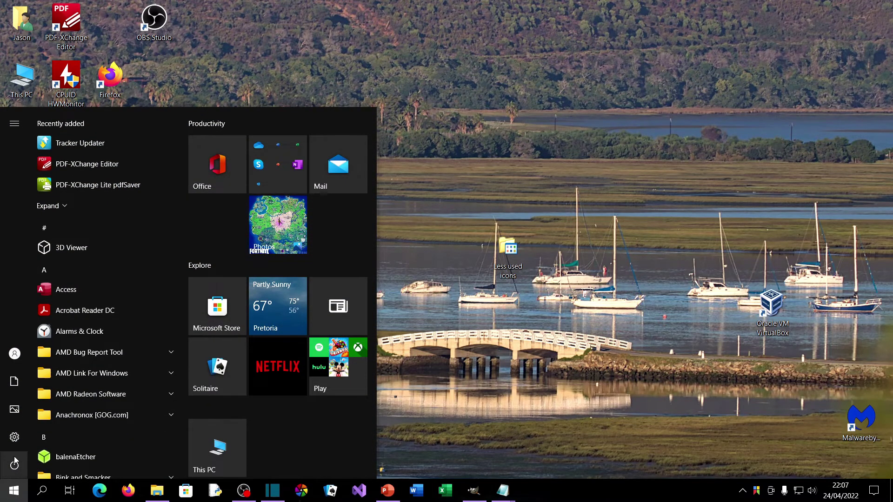
pyautogui.click(18, 437)
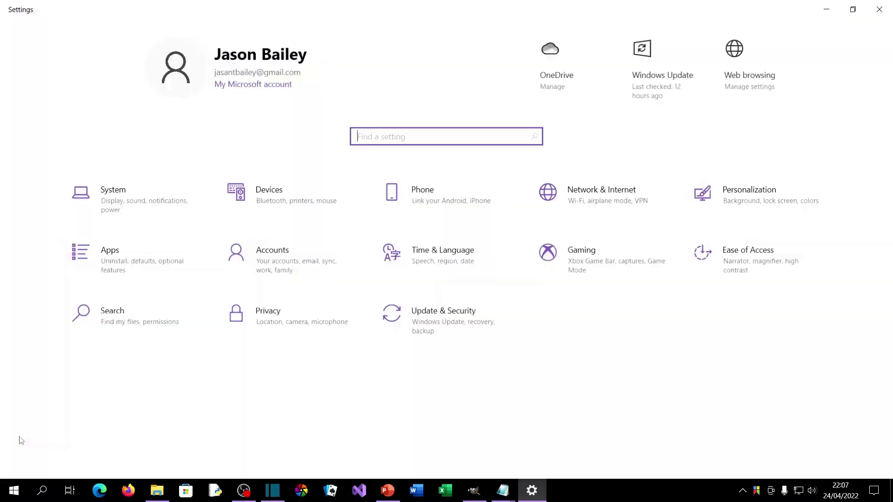
pyautogui.write('DEFA')
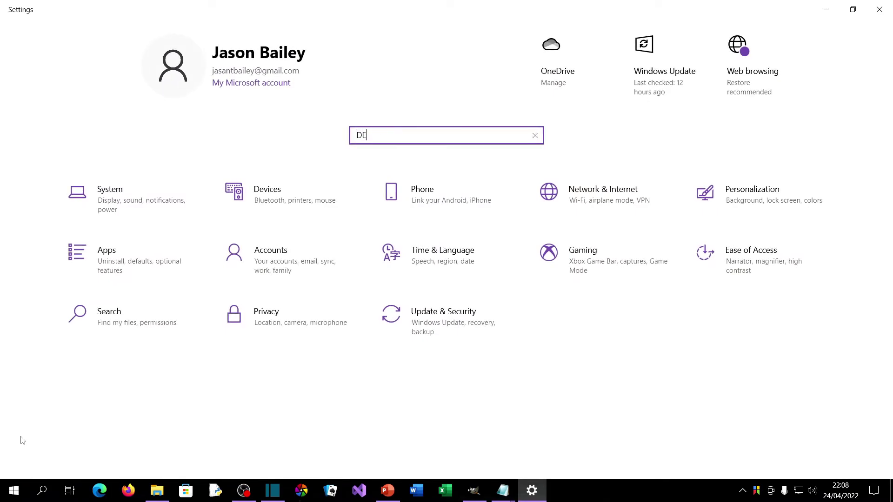
pyautogui.click(430, 163)
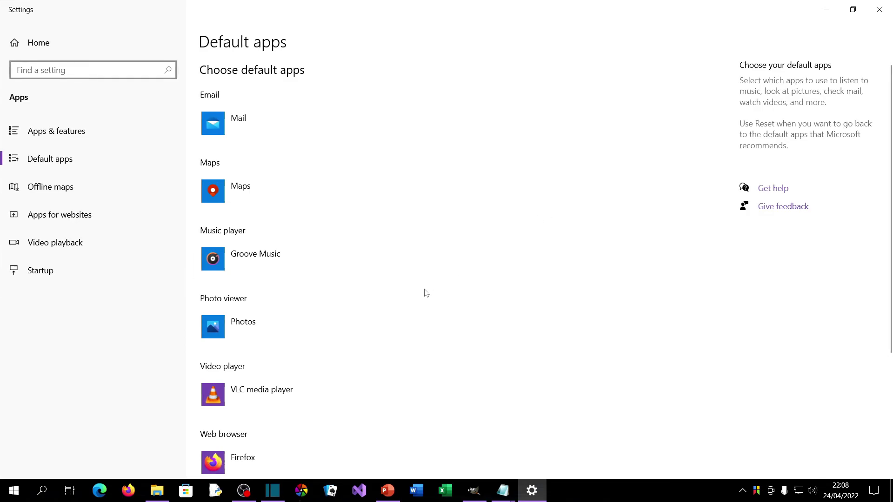
# Under the defaults set by app, open Adobe Acrobat Reader DC's file type and protocol associations.
pyautogui.scroll(-4, 421, 338)
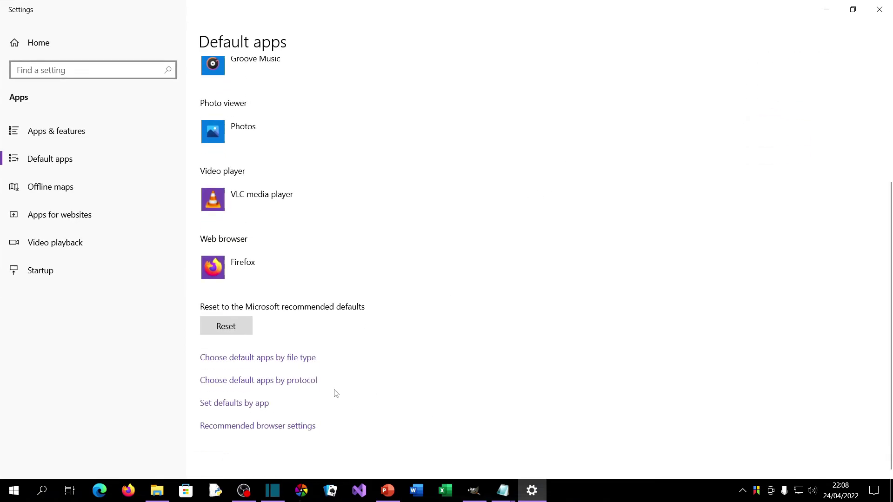
pyautogui.click(252, 407)
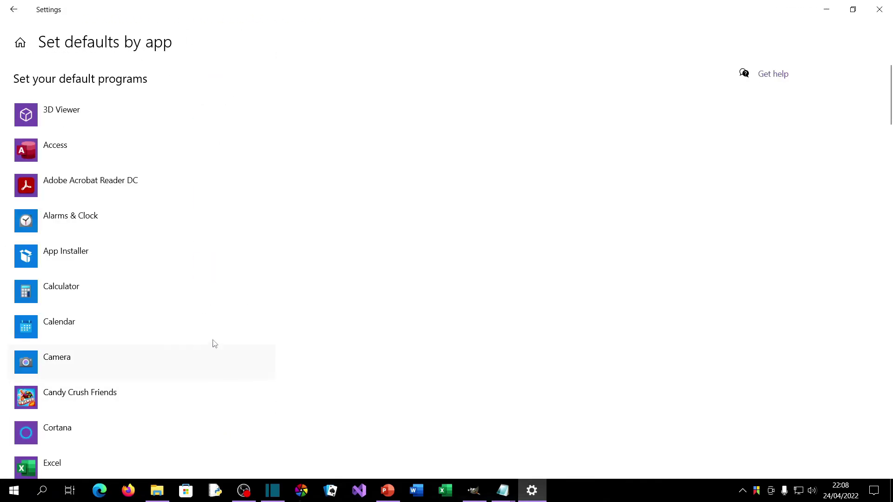
pyautogui.click(122, 179)
pyautogui.click(242, 223)
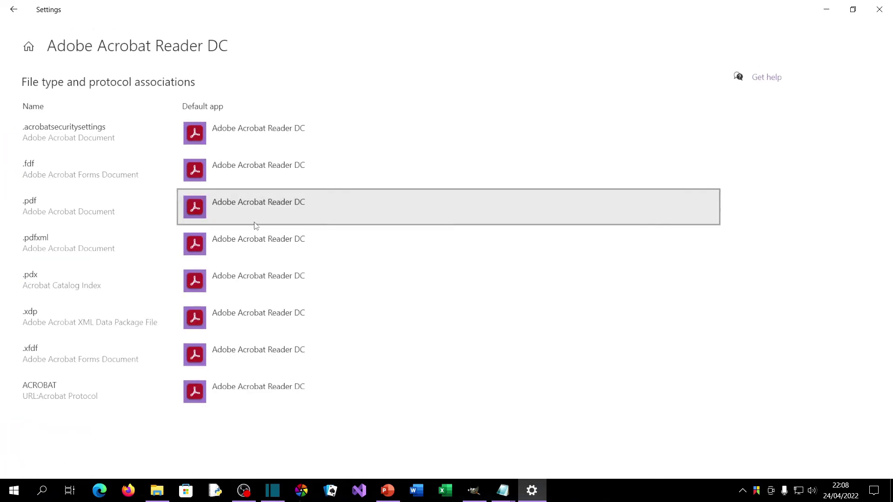